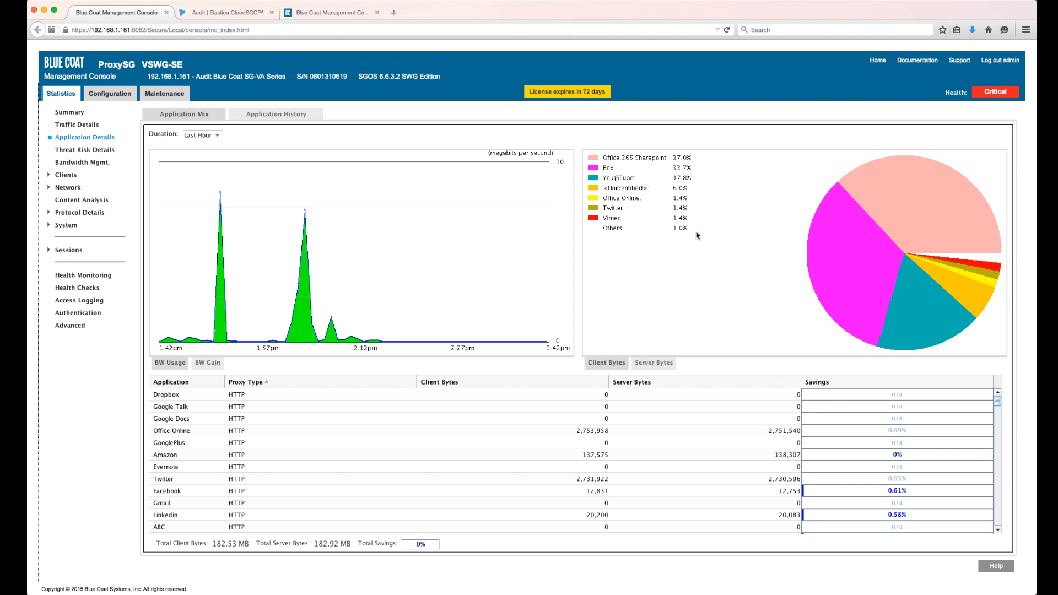
- Browse the application traffic table, and examine the application and attribute choices in the Application Classification attribute lookup
left_click_drag(997, 406, 1007, 496)
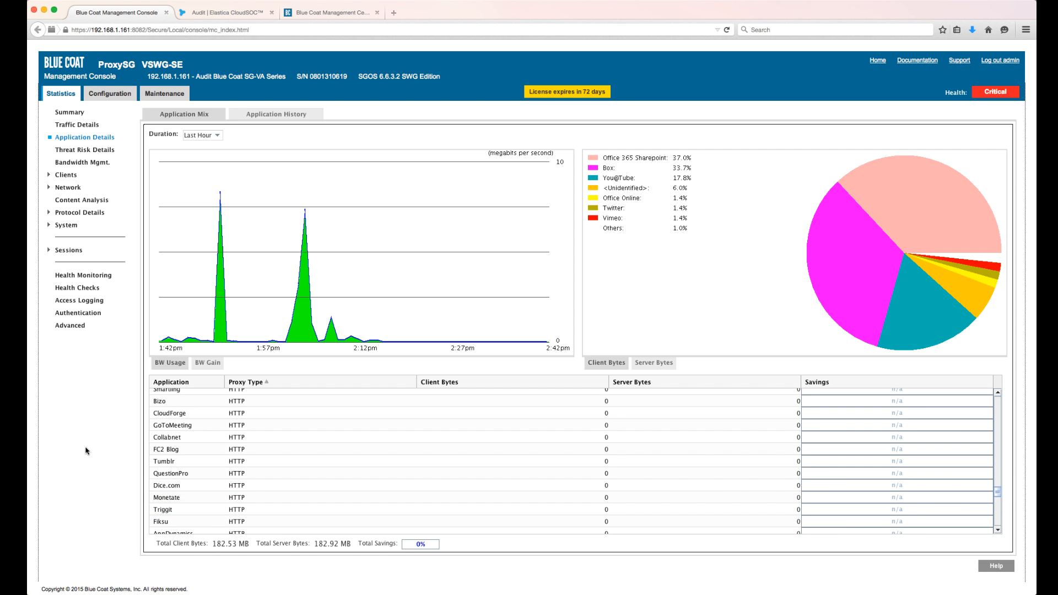
left_click(112, 94)
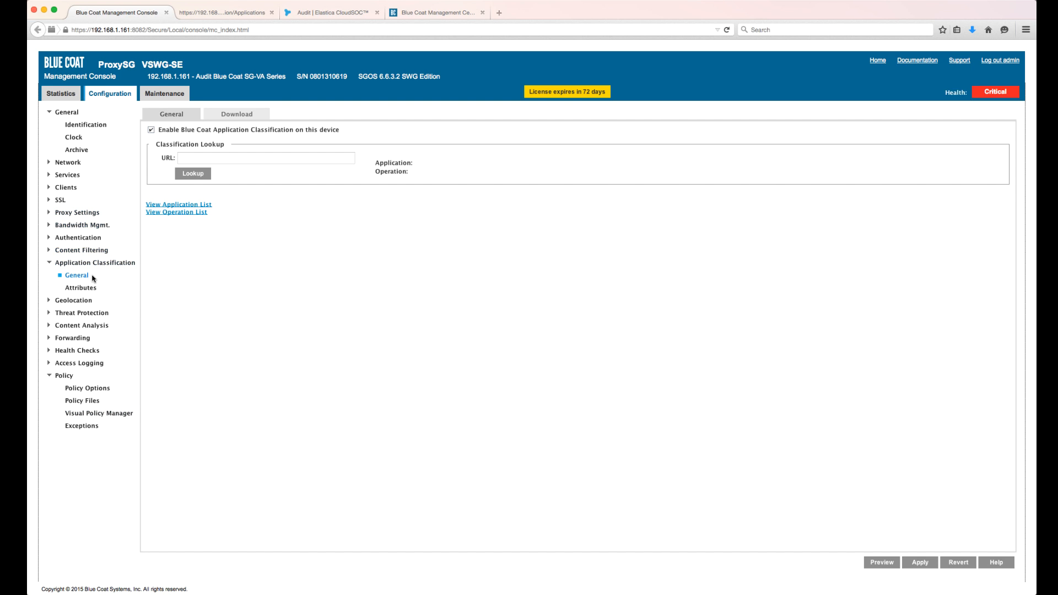
left_click(83, 289)
left_click(327, 180)
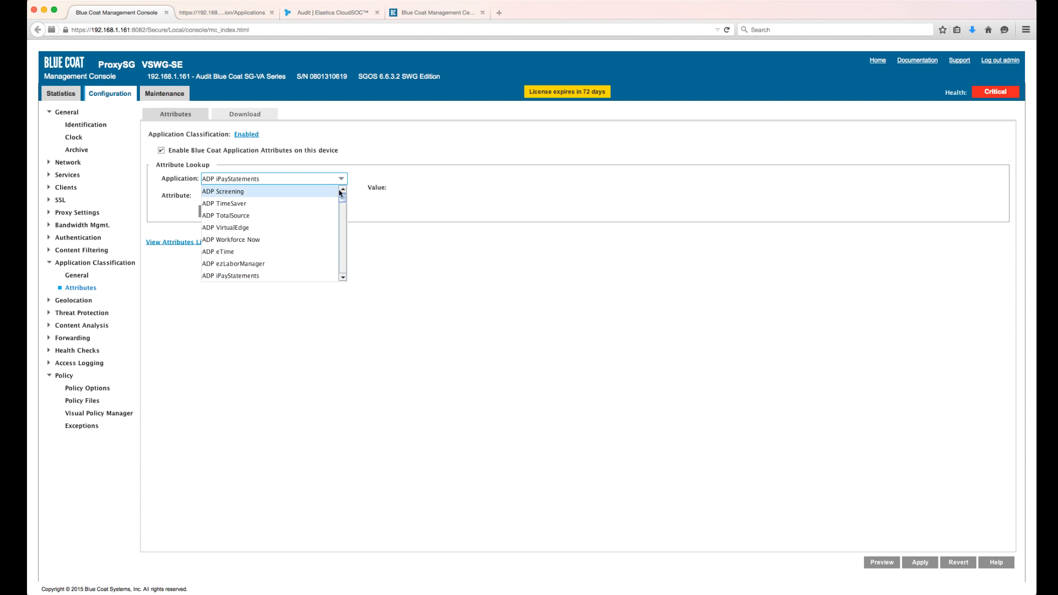
mouse_move(343, 200)
left_mouse_down()
mouse_move(345, 219)
mouse_move(344, 190)
left_mouse_up()
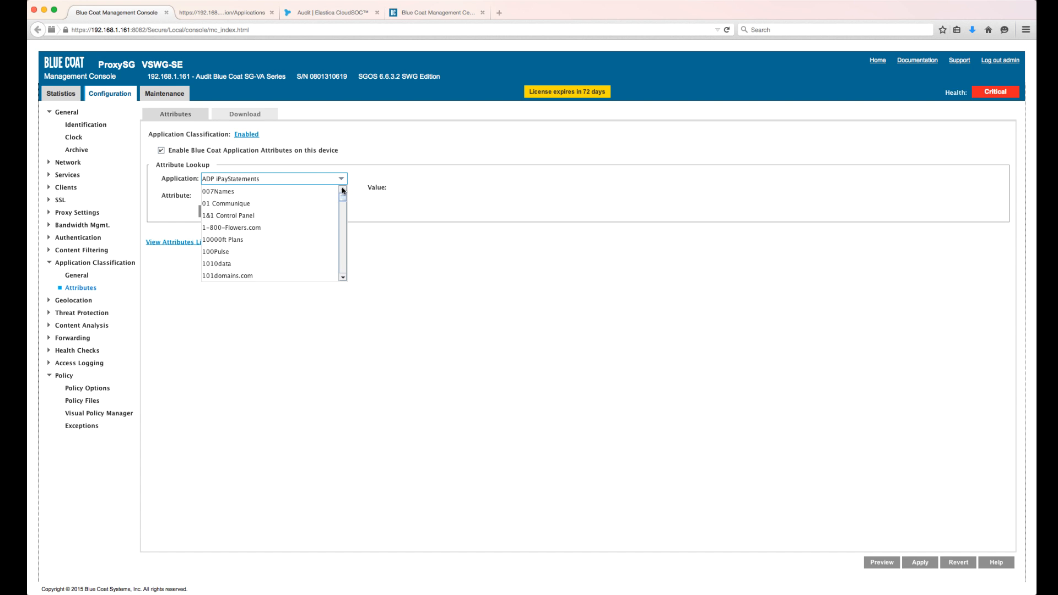
left_click(343, 181)
left_click(344, 198)
left_click(343, 197)
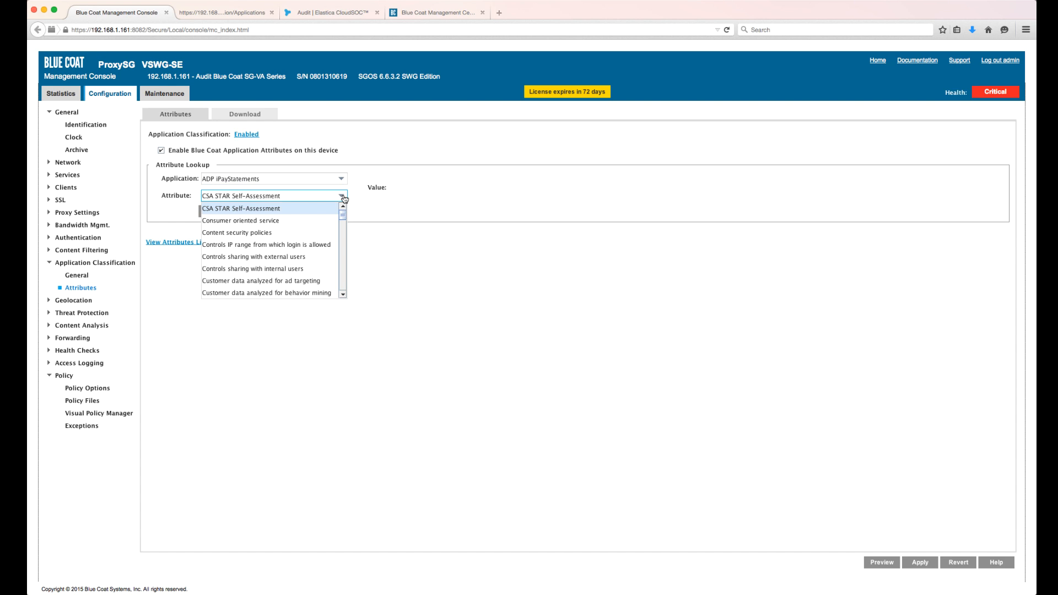
left_click_drag(345, 219, 348, 189)
- Launch the Visual Policy Manager and add a new rule to the Web Access Layer
left_click(98, 414)
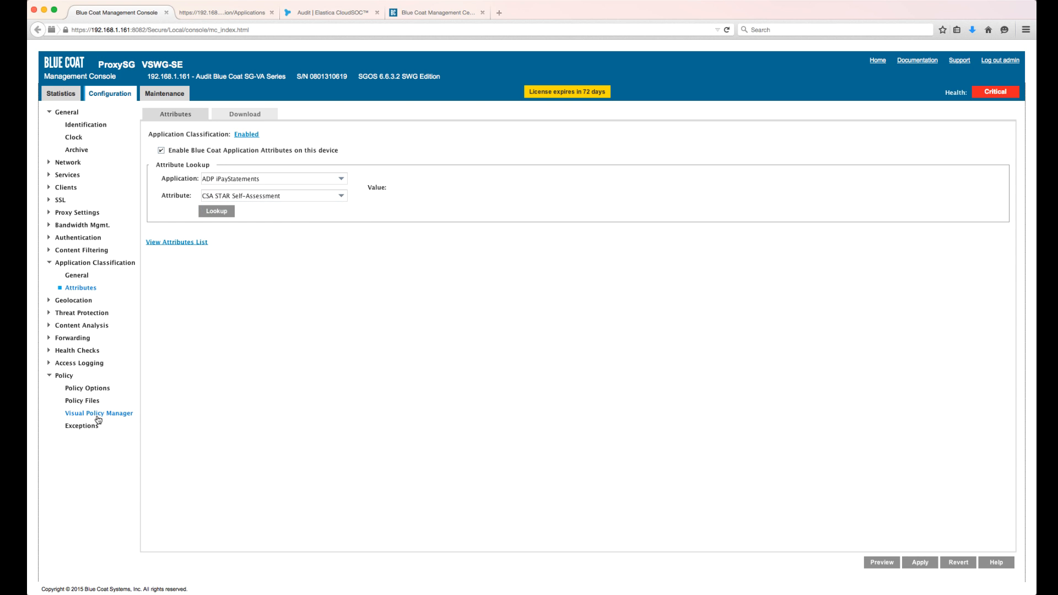
left_click(173, 347)
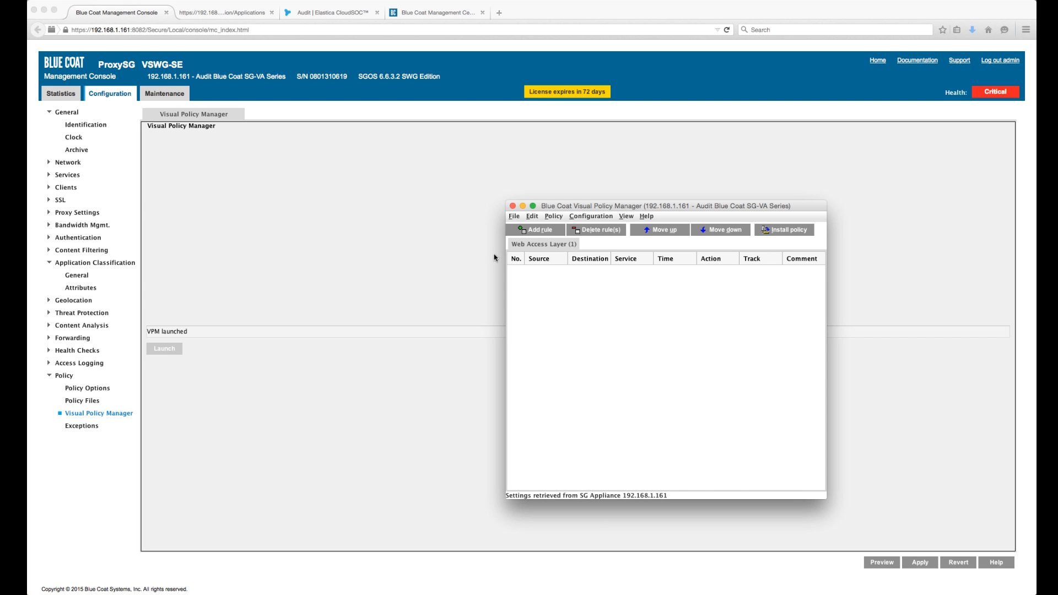
left_click(534, 231)
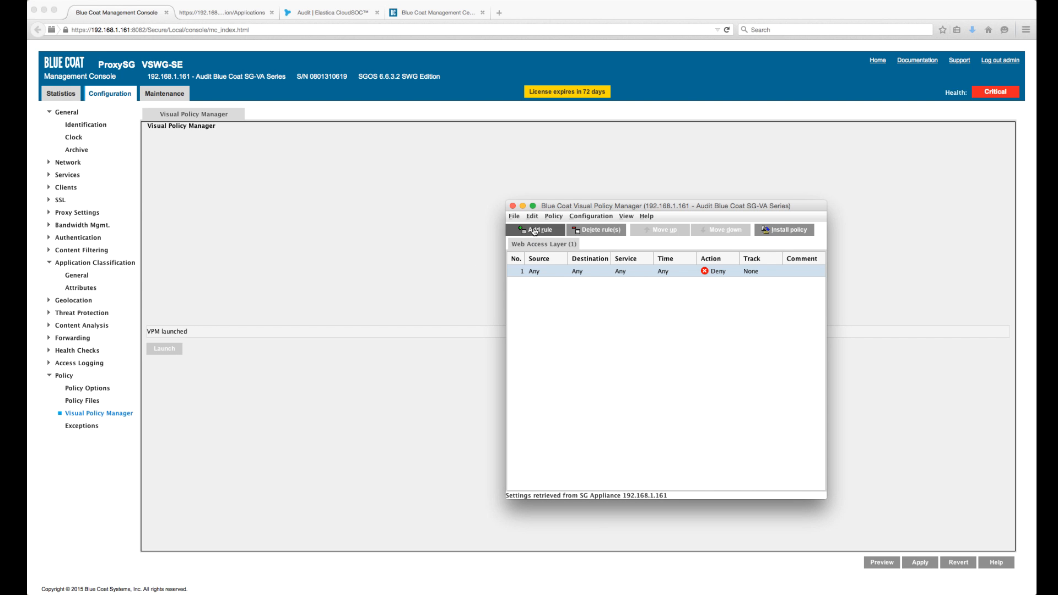
- Create a Request Web Application Control object for the rule's destination and name it Blockunsanctionedapps
right_click(584, 276)
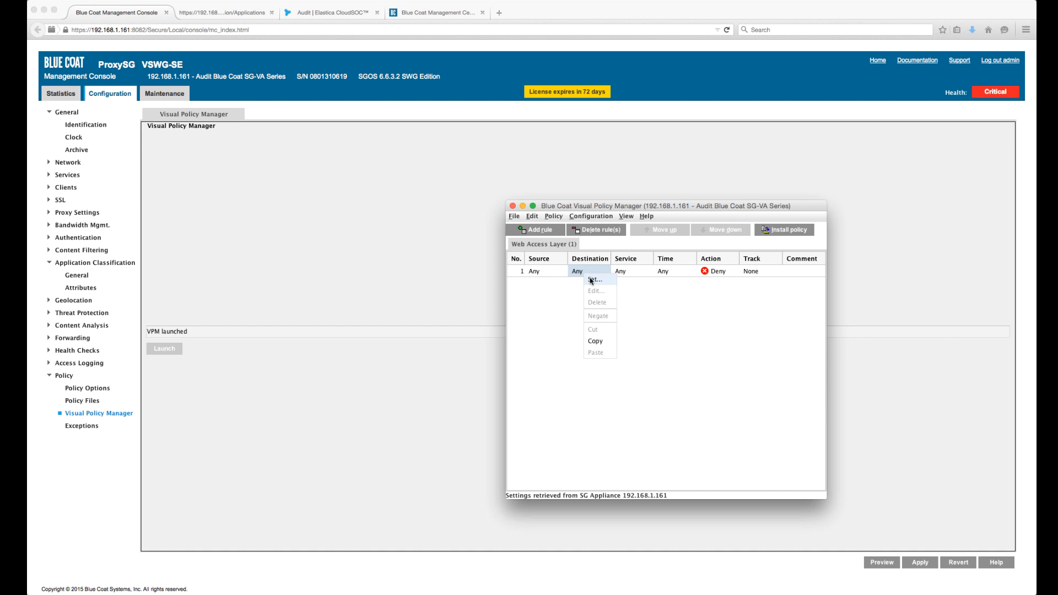
left_click(592, 280)
left_click(591, 404)
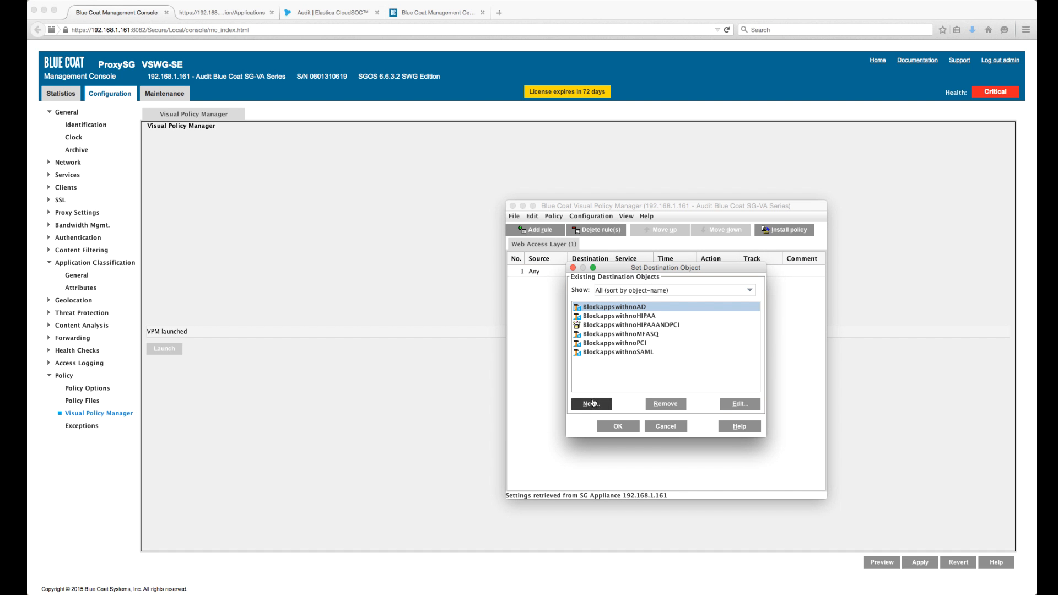
left_click(604, 441)
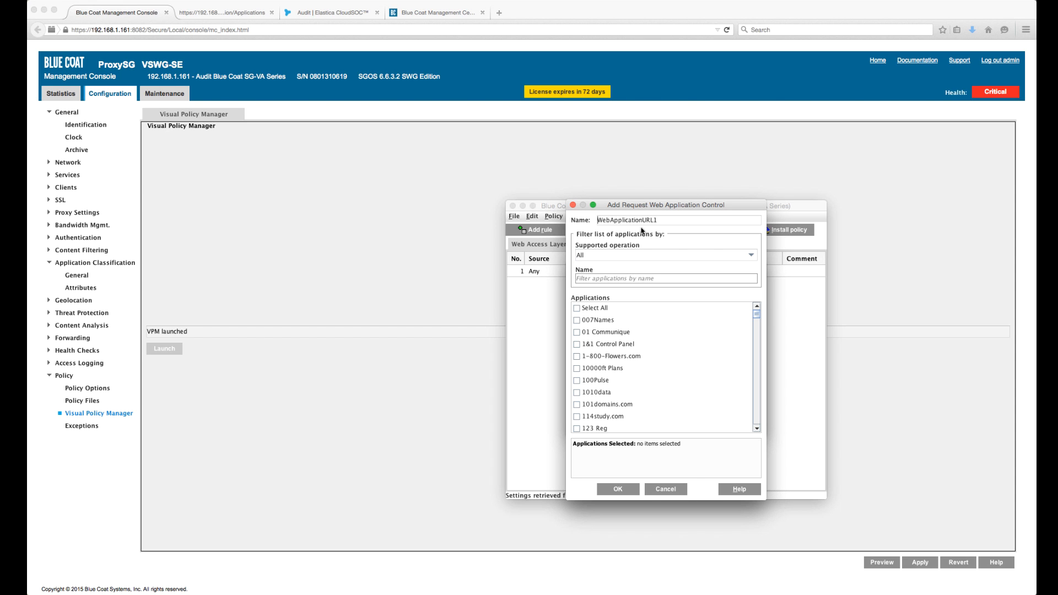
double_click(643, 220)
type("Blockunsanctionedapps")
left_click(631, 278)
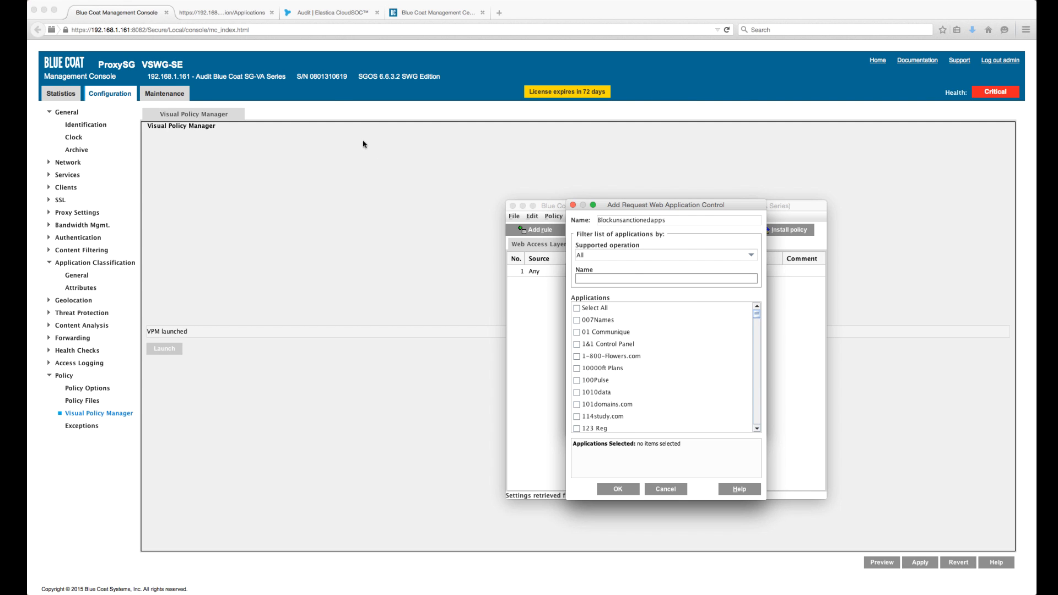
- Switch to Elastica CloudSOC Audit, search for the service clearslide, and examine its access, administrative, business, compliance and data ratings
left_click(335, 16)
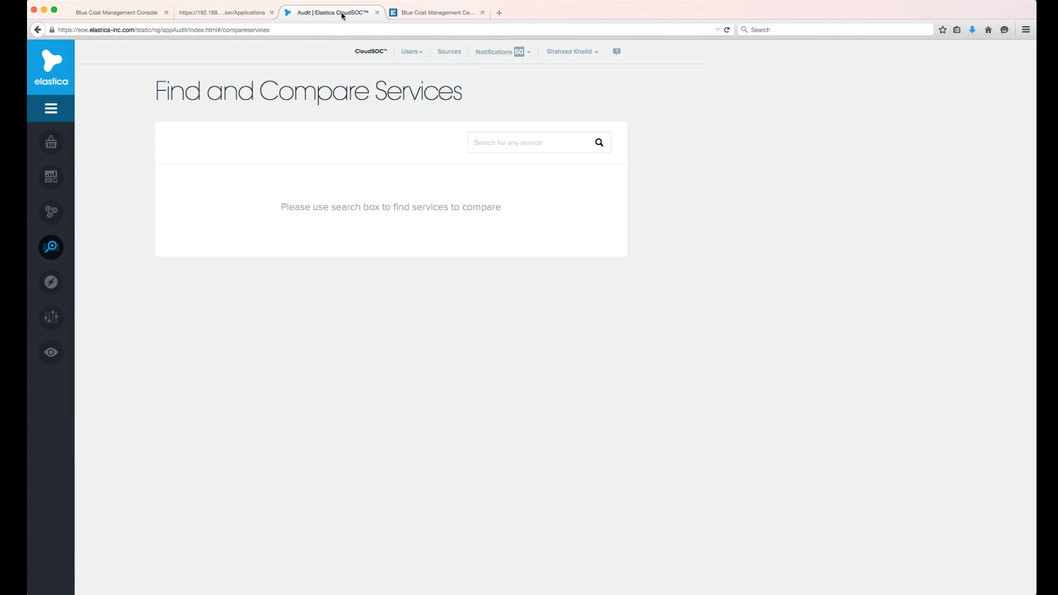
left_click(531, 143)
type("clearslide")
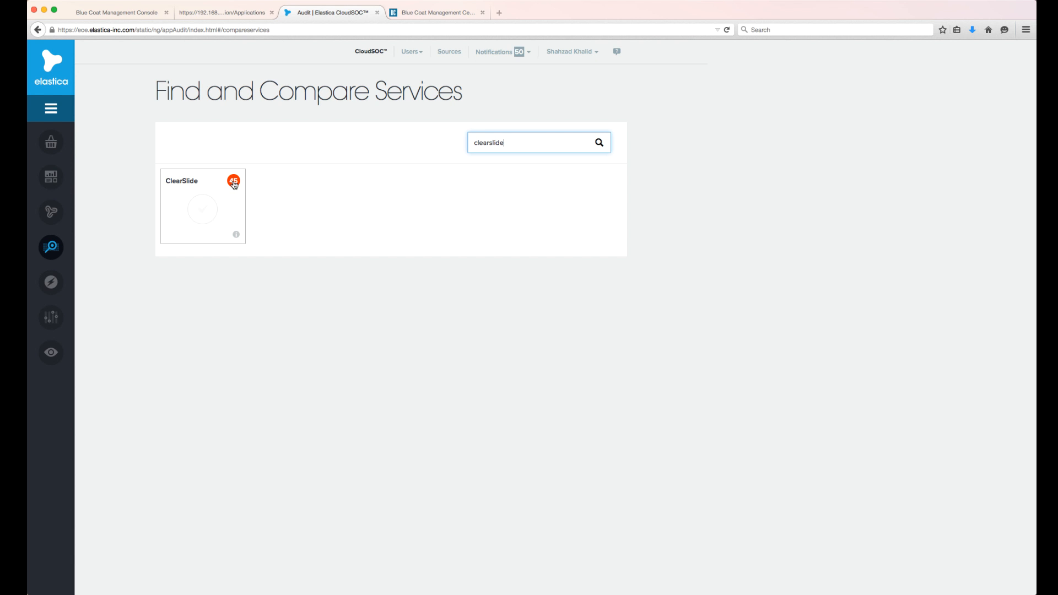
left_click(208, 210)
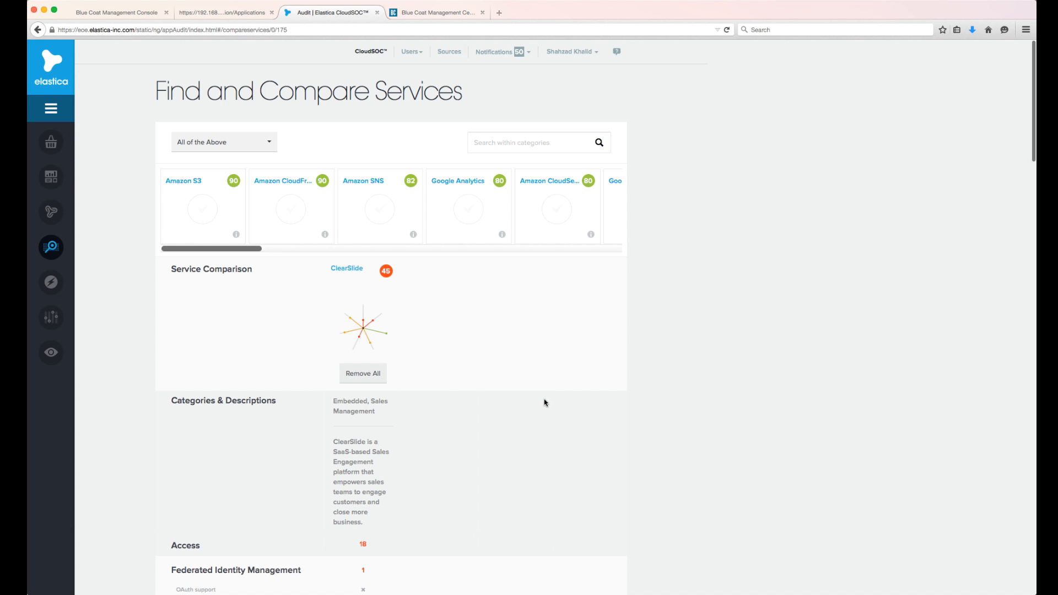
scroll(409, 470, "down", 3)
scroll(409, 471, "down", 8)
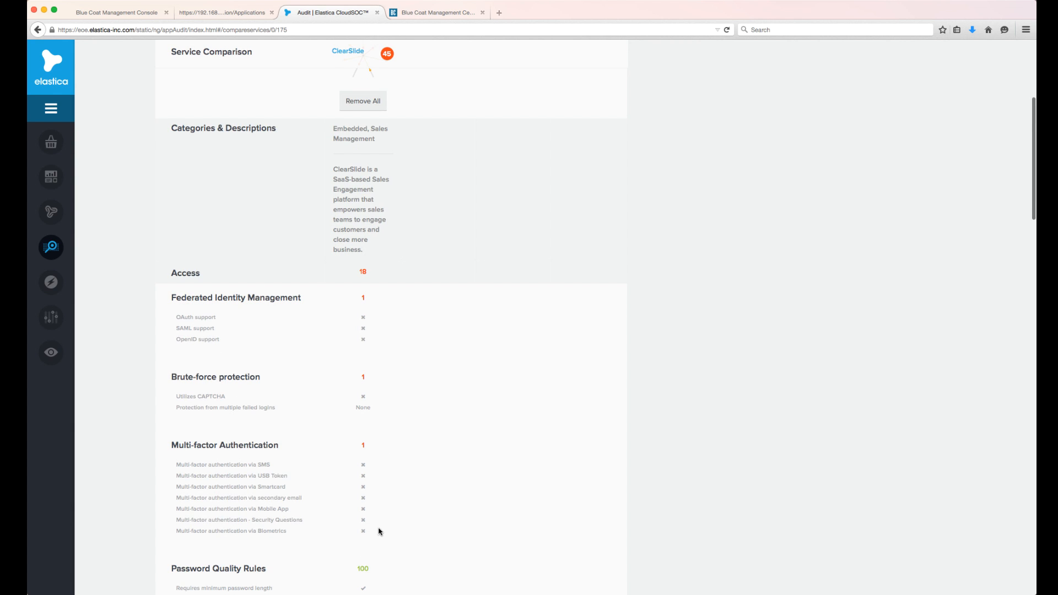
scroll(379, 532, "down", 12)
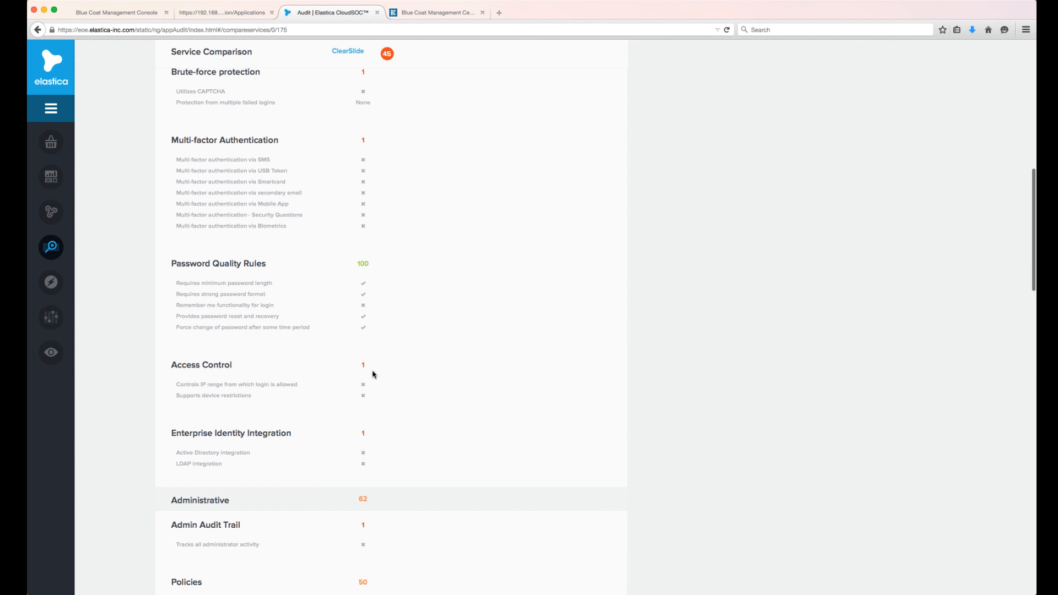
scroll(380, 461, "down", 8)
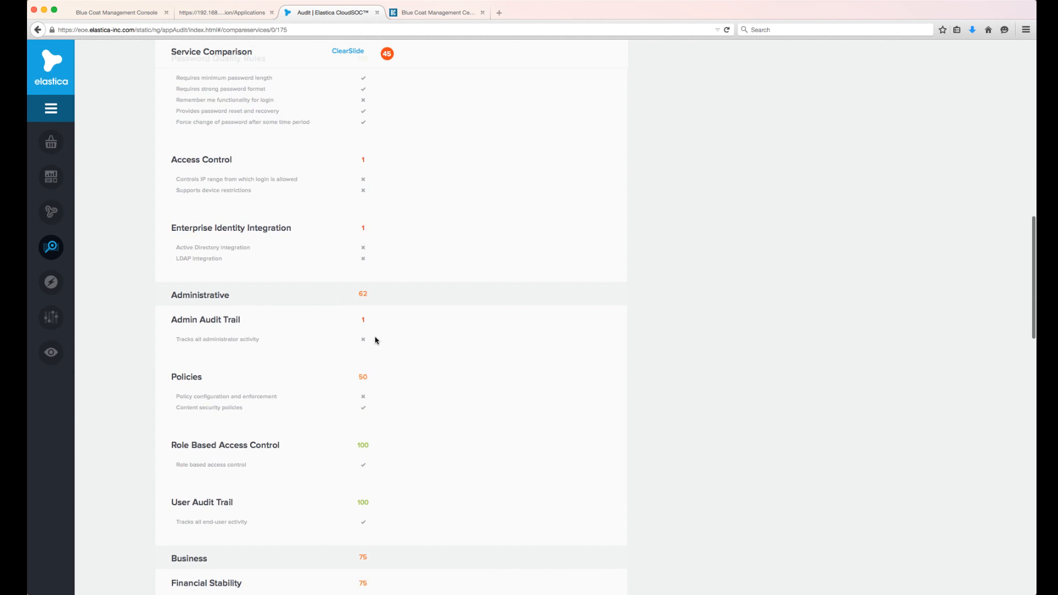
scroll(374, 339, "down", 14)
scroll(374, 339, "down", 5)
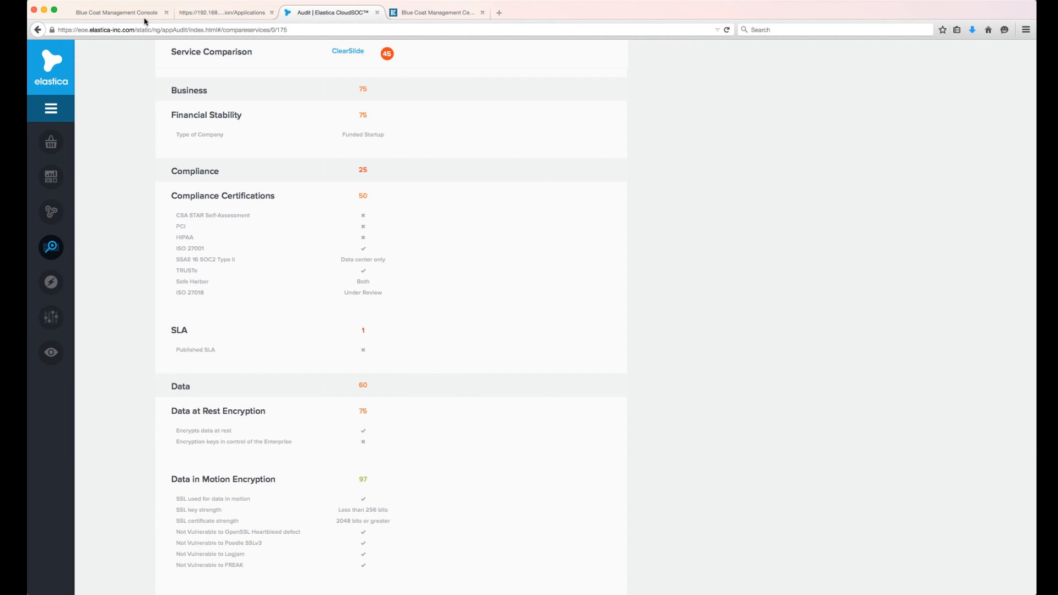
- Return to the Visual Policy Manager, filter the applications by "clears", and add ClearSlide to the Blockunsanctionedapps object
left_click(117, 12)
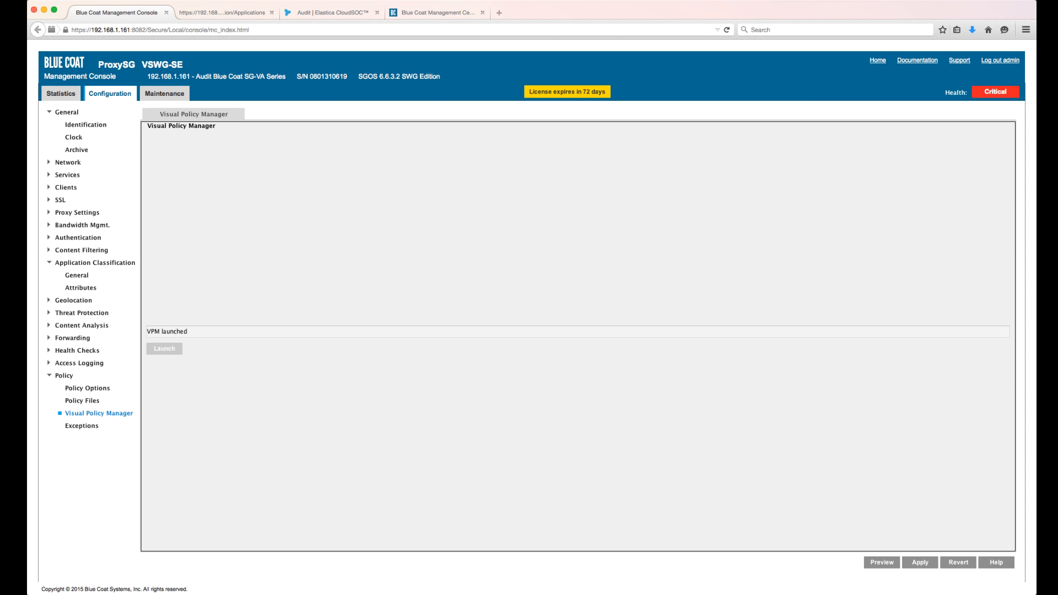
key("super+Tab")
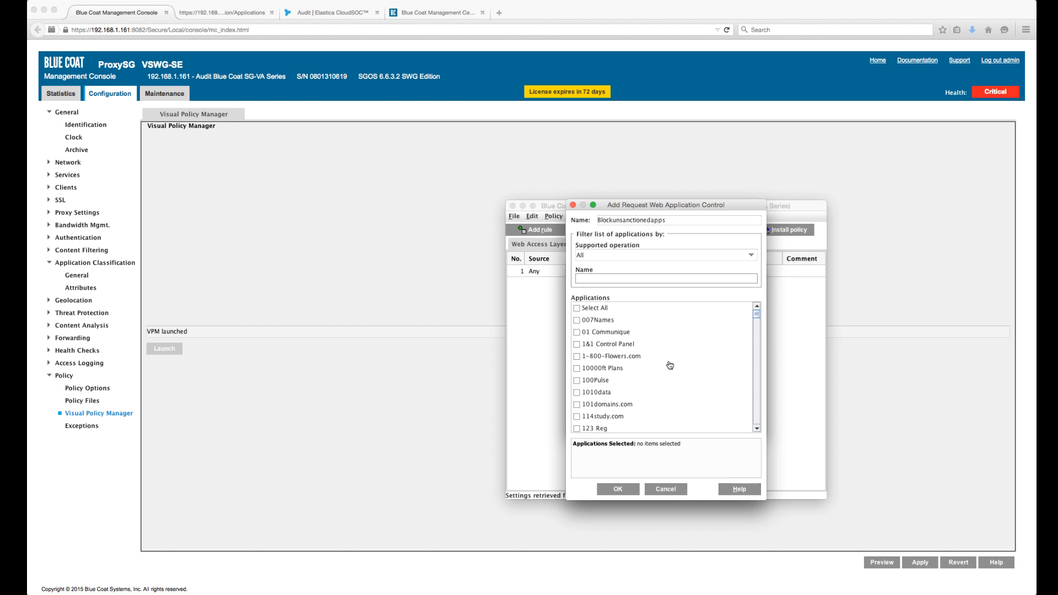
type("clear")
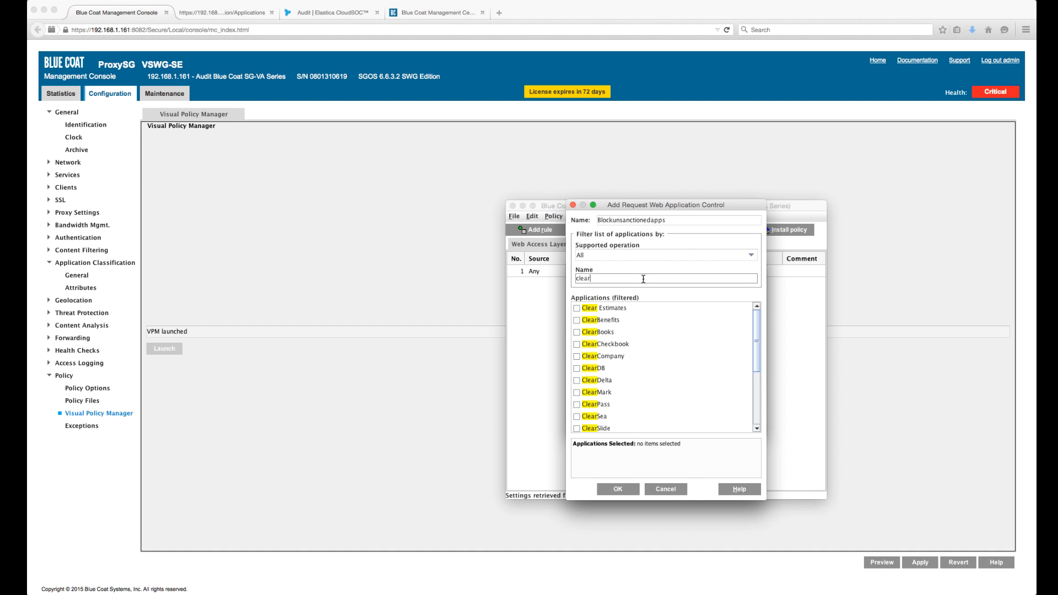
type("s")
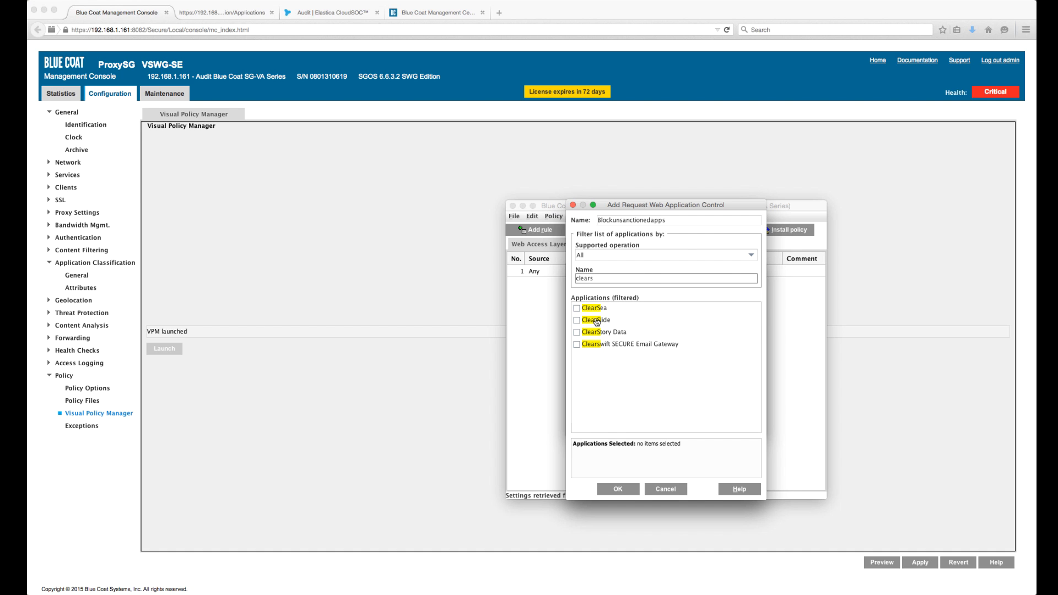
left_click(596, 321)
left_click(577, 321)
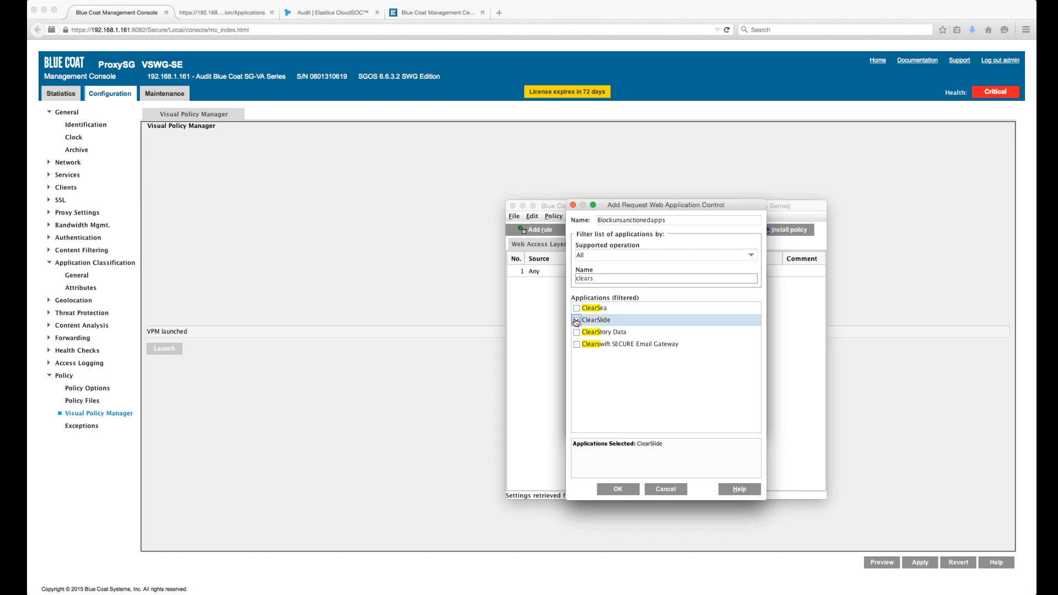
left_click(627, 492)
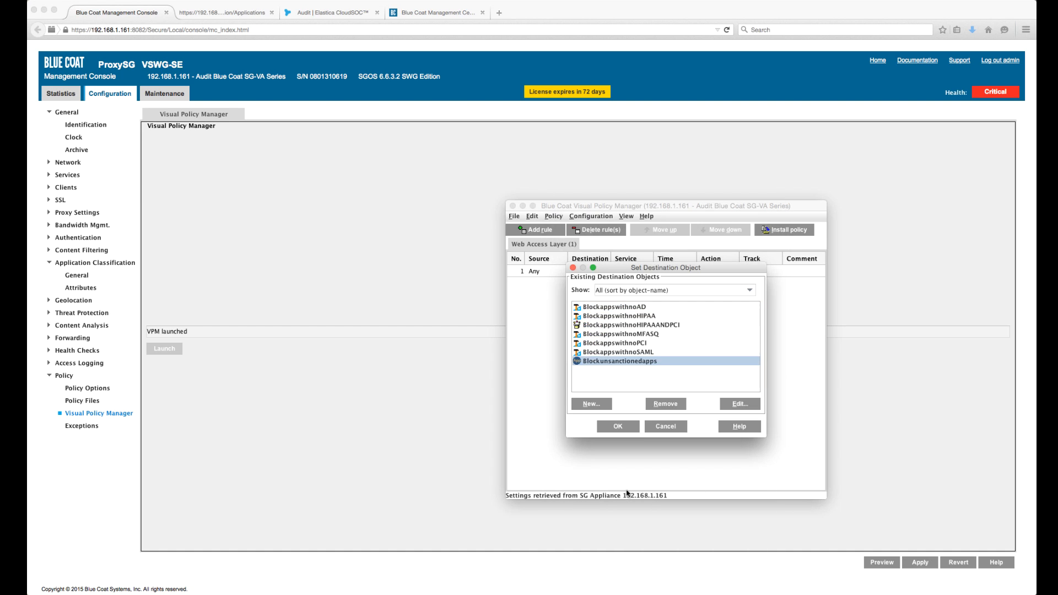
- Assign Blockunsanctionedapps as the first rule's destination and install the policy, closing the generated CPL and current policy file windows
left_click(620, 428)
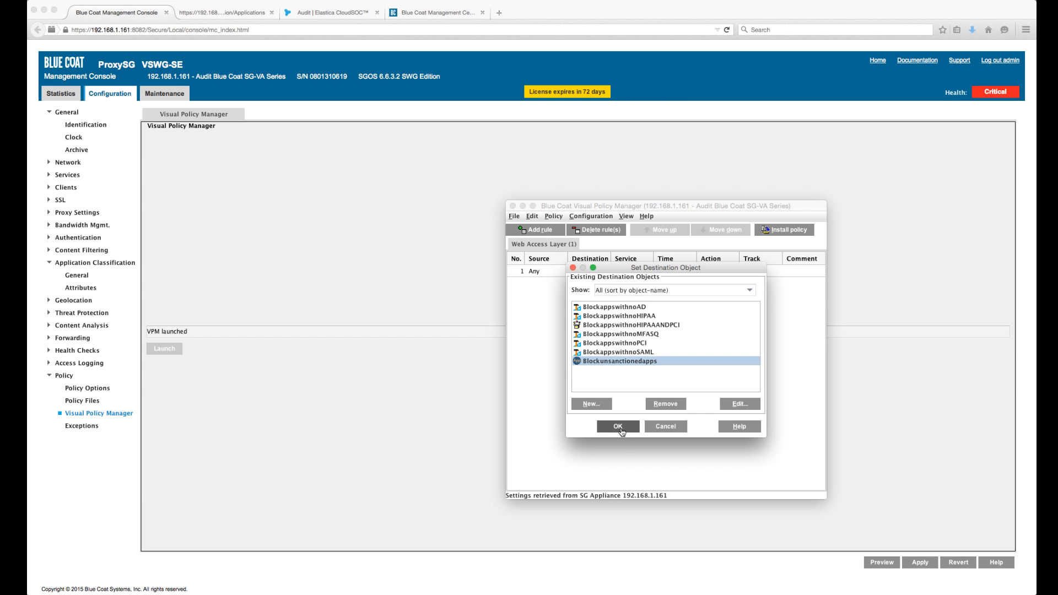
left_click(591, 272)
right_click(593, 273)
left_click(660, 300)
left_click(773, 231)
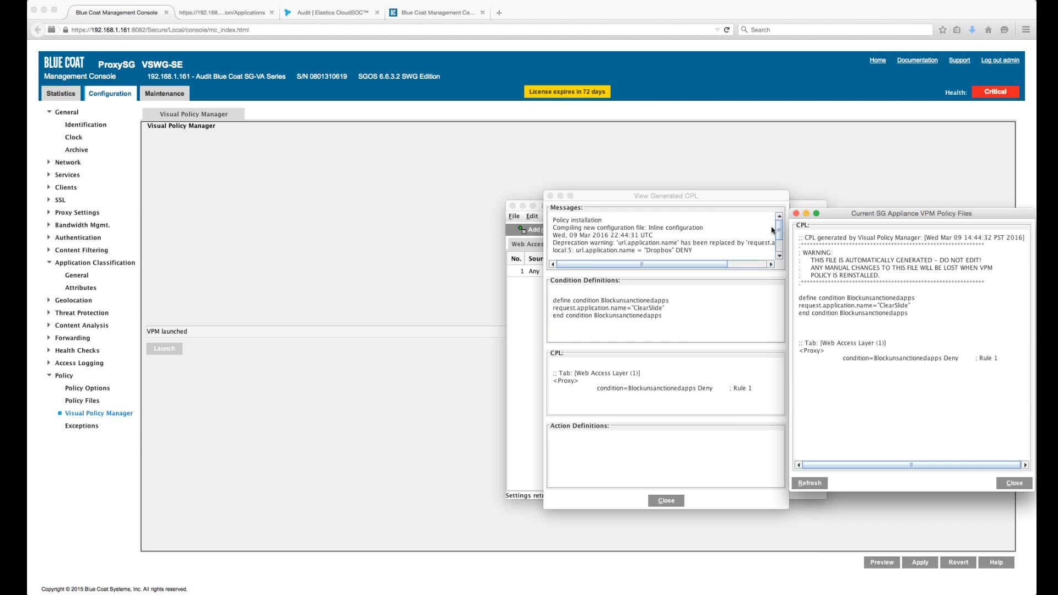
left_click(1014, 483)
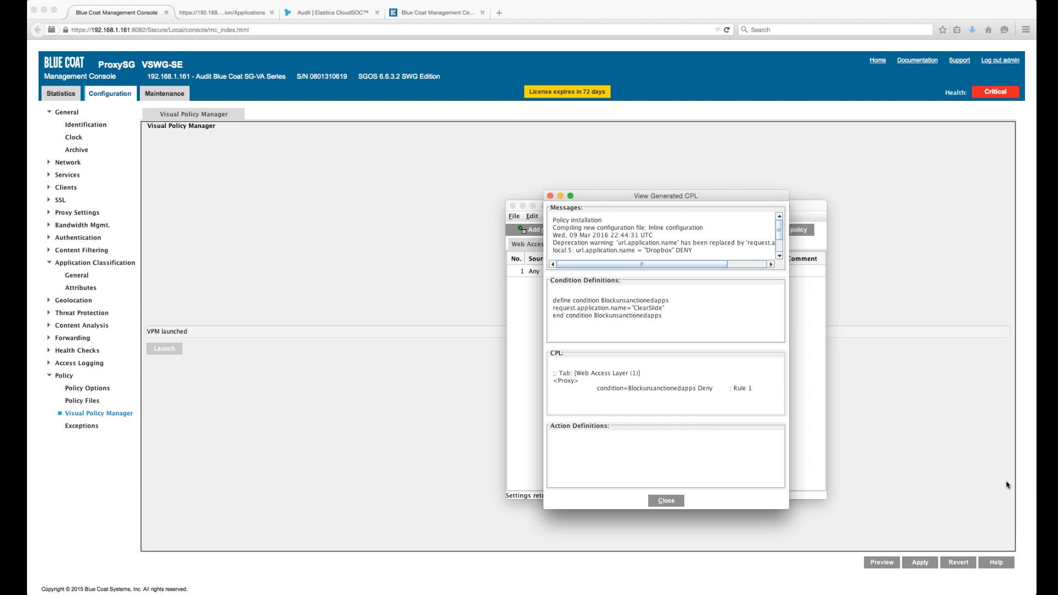
left_click(664, 502)
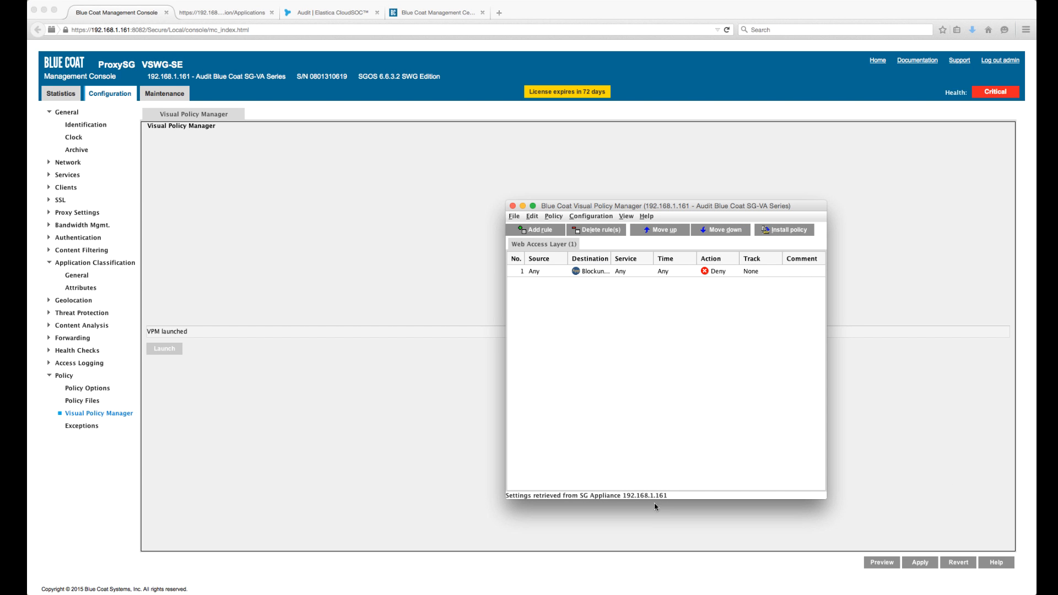
- Test the installed blocking rule by opening clearslide.com in a new browser tab
left_click(499, 13)
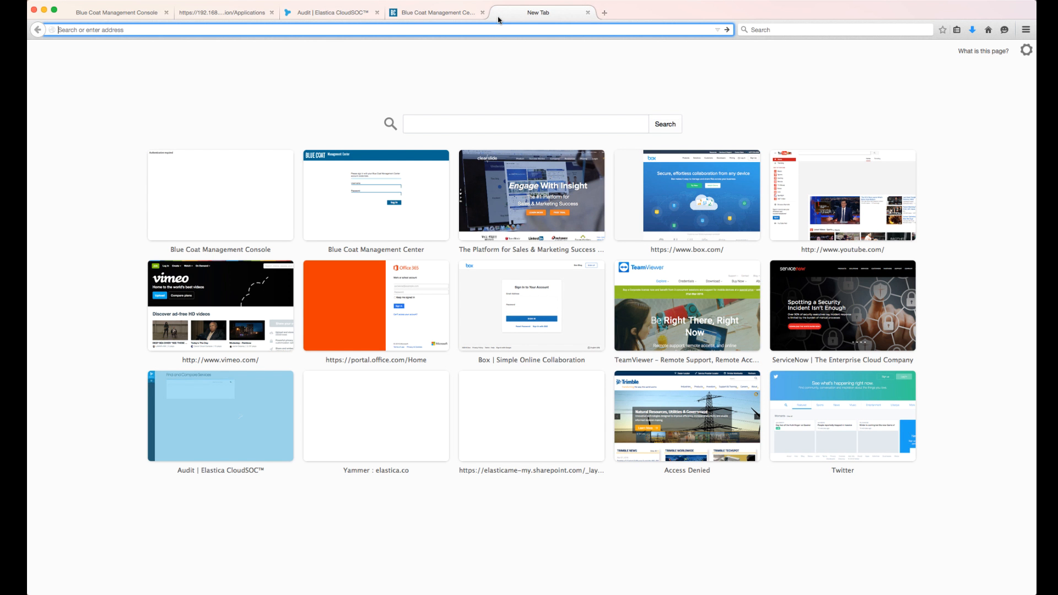
type("clearslide.com")
key("Return")
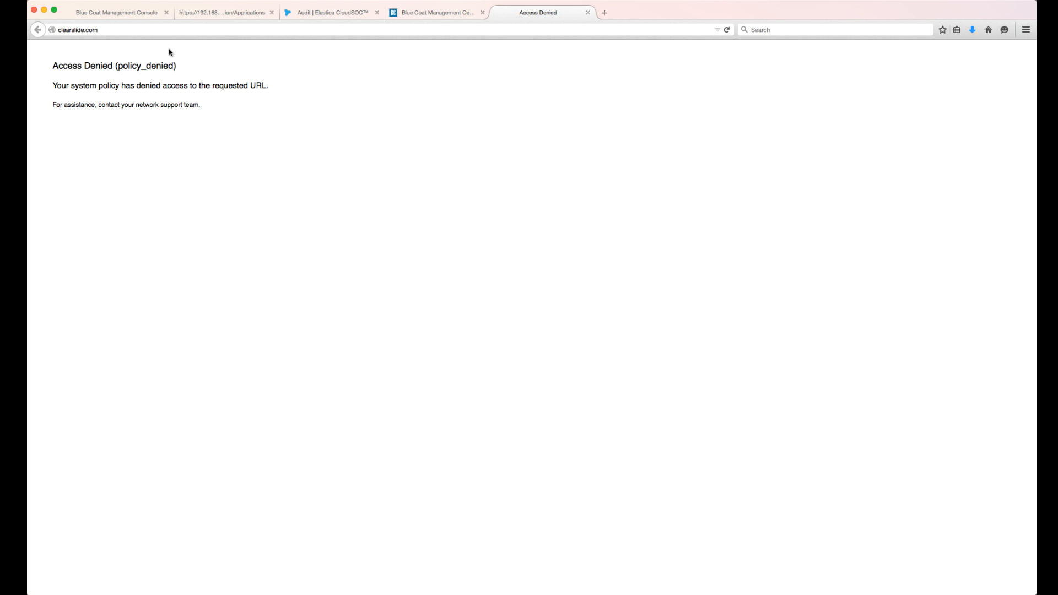
- Return to the Visual Policy Manager, add a second rule to the Web Access Layer, and open its destination for editing
left_click(142, 12)
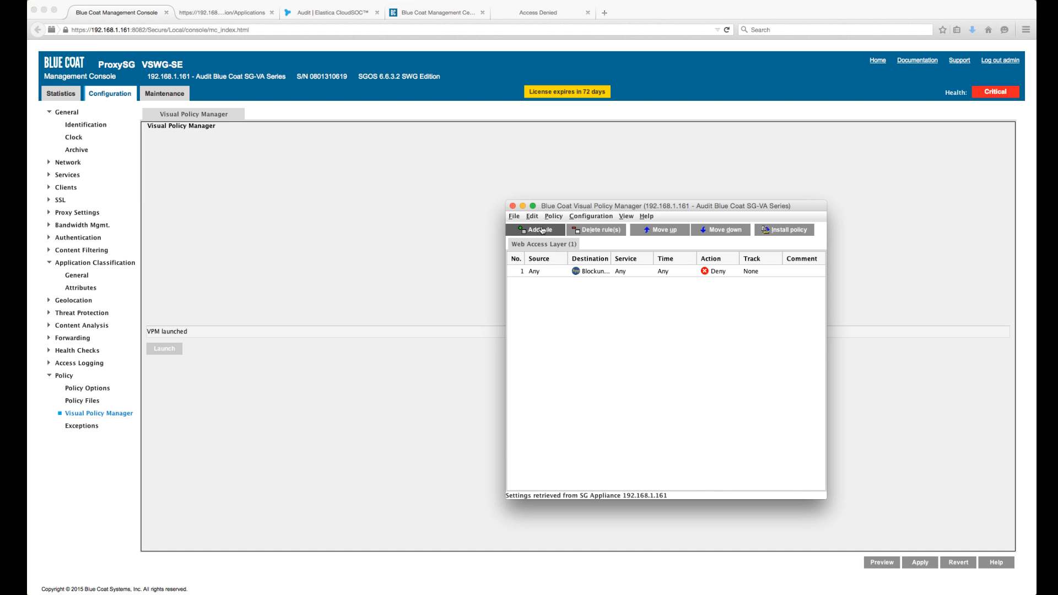
left_click(543, 229)
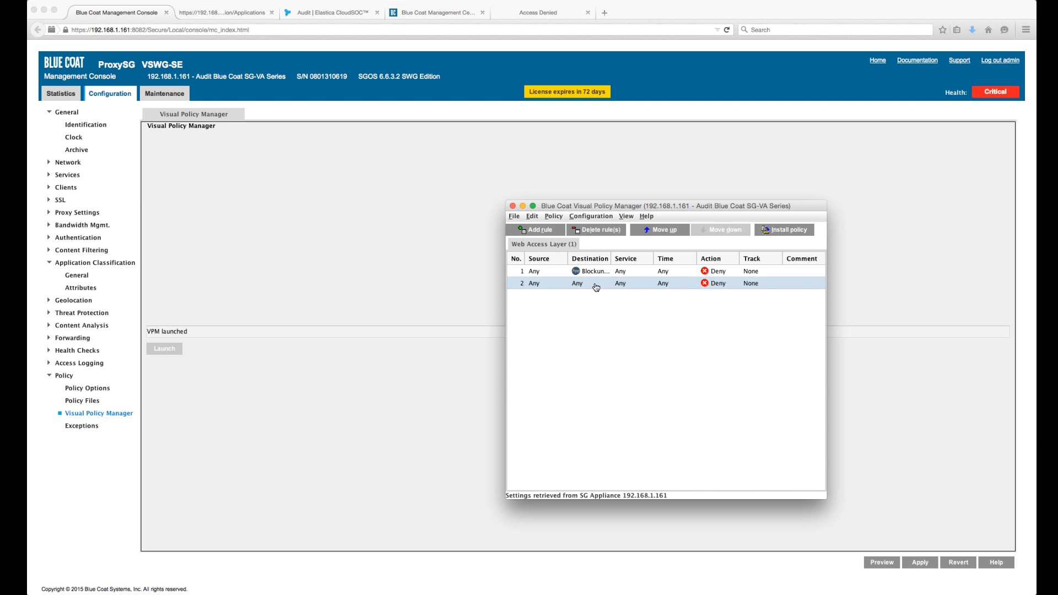
right_click(596, 286)
left_click(601, 293)
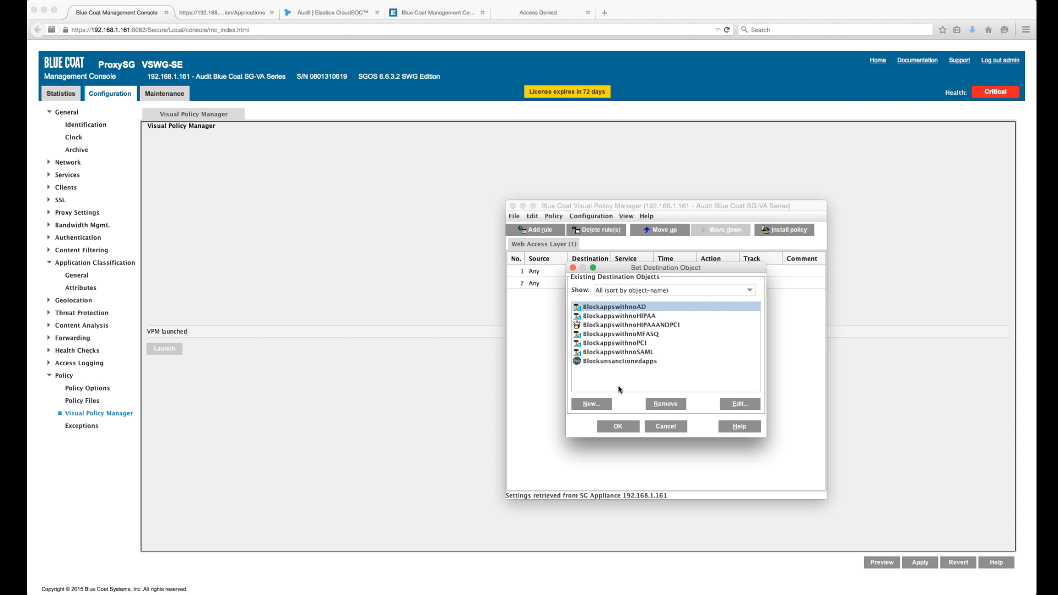
- Create a new Application Attributes destination object named Blockappswithnoadminaudittrail
left_click(606, 406)
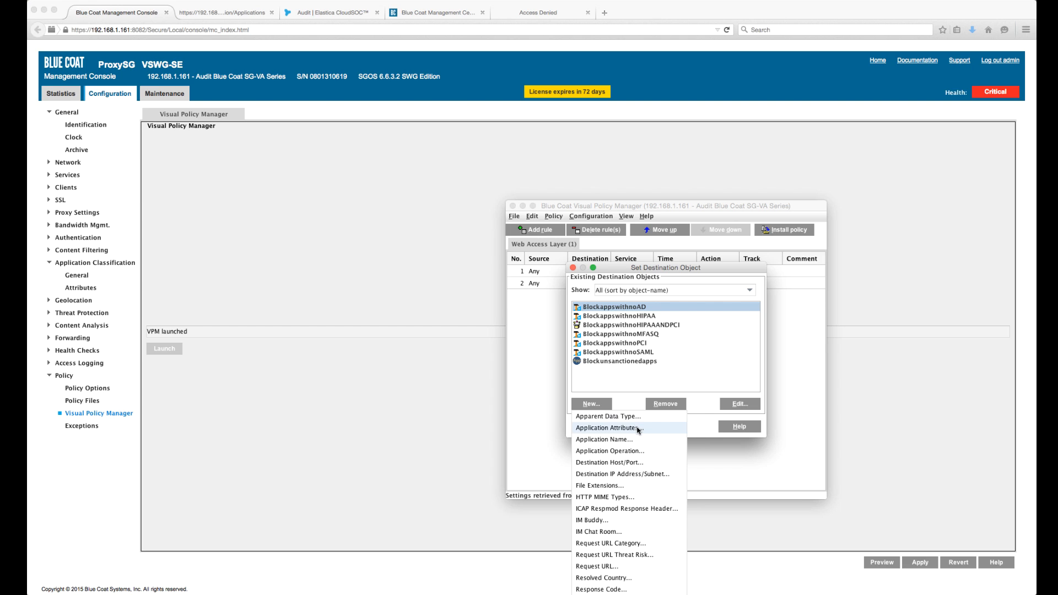
left_click(638, 429)
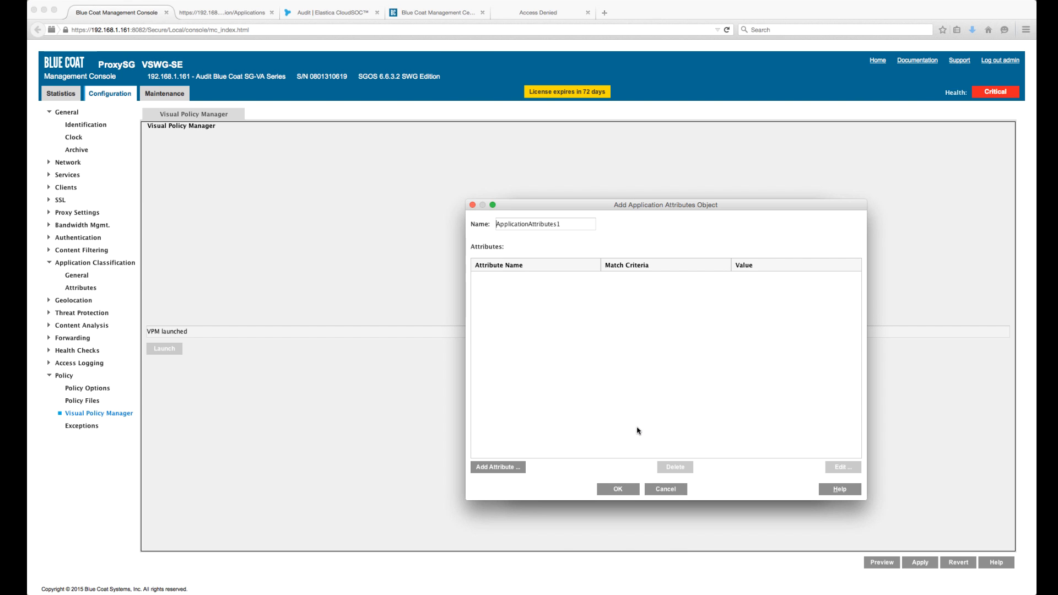
double_click(552, 225)
type("Blockappswithm")
- Filter the attributes by "adm" and add "Tracks all administrator activity" to the object with the boolean value False
type("adminaudittrail")
left_click(498, 467)
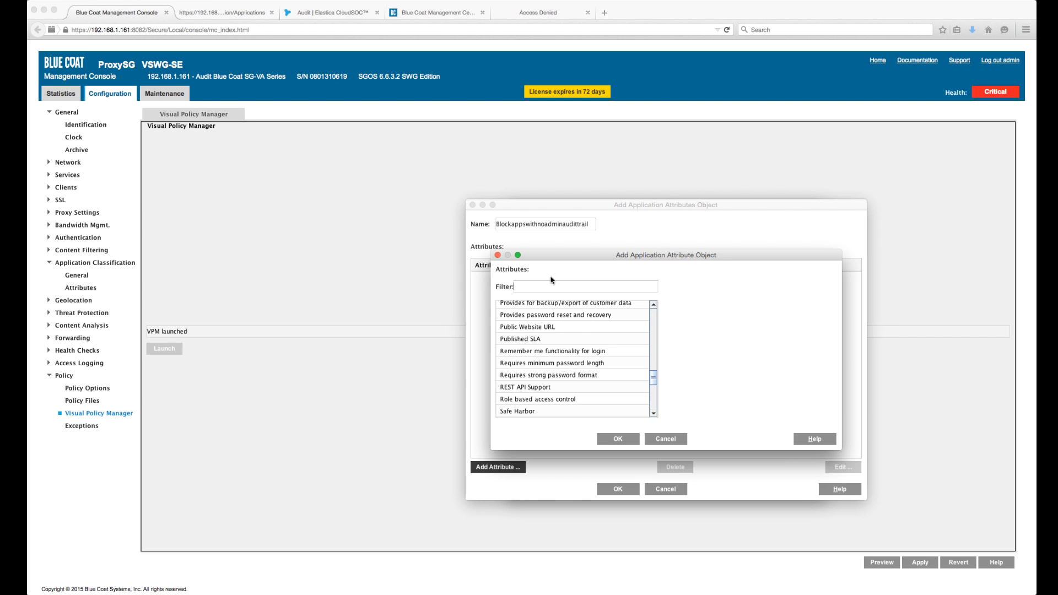
type("adm")
left_click(553, 307)
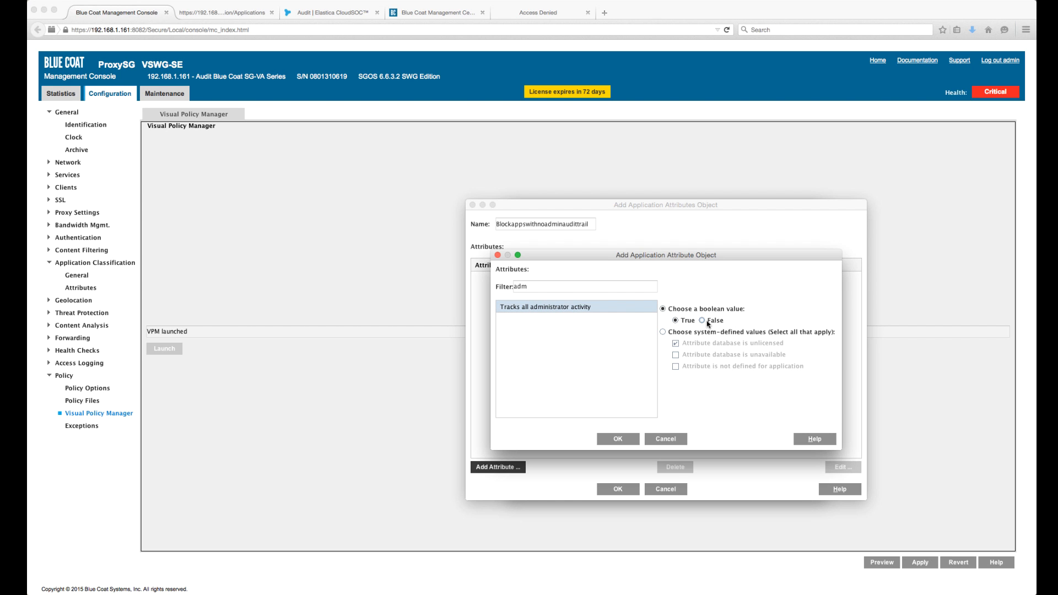
left_click(618, 439)
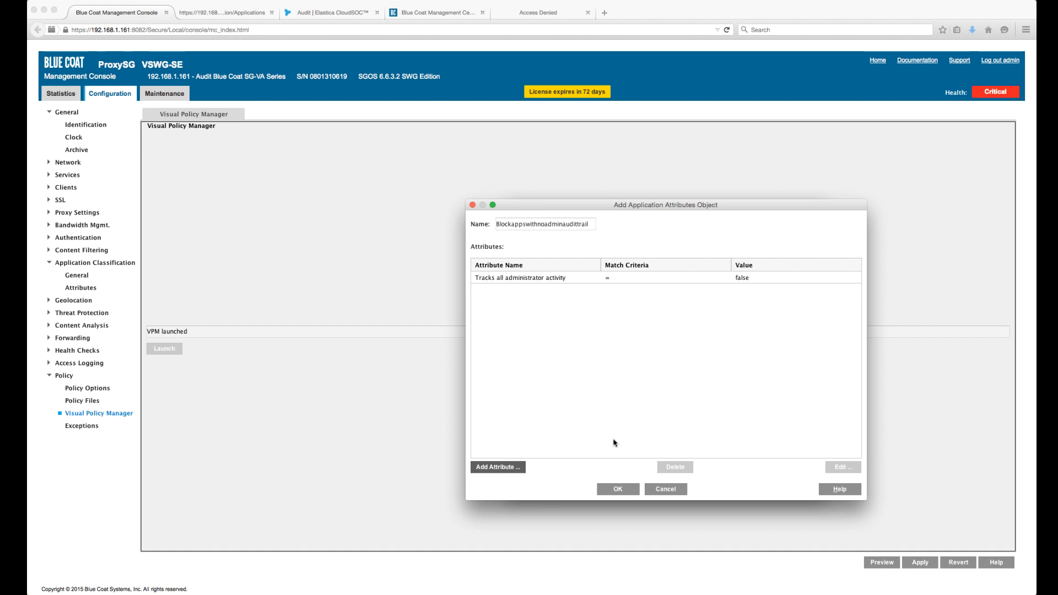
- Save the attributes object, assign Blockappswithnoadminaudittrail as the second rule's destination, and install the policy
left_click(617, 489)
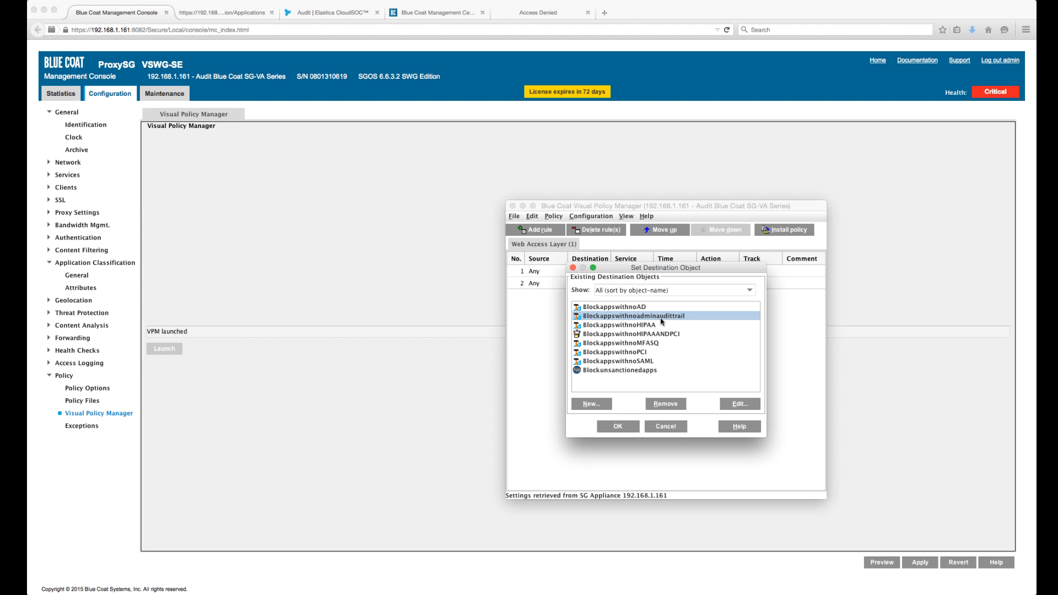
left_click(618, 427)
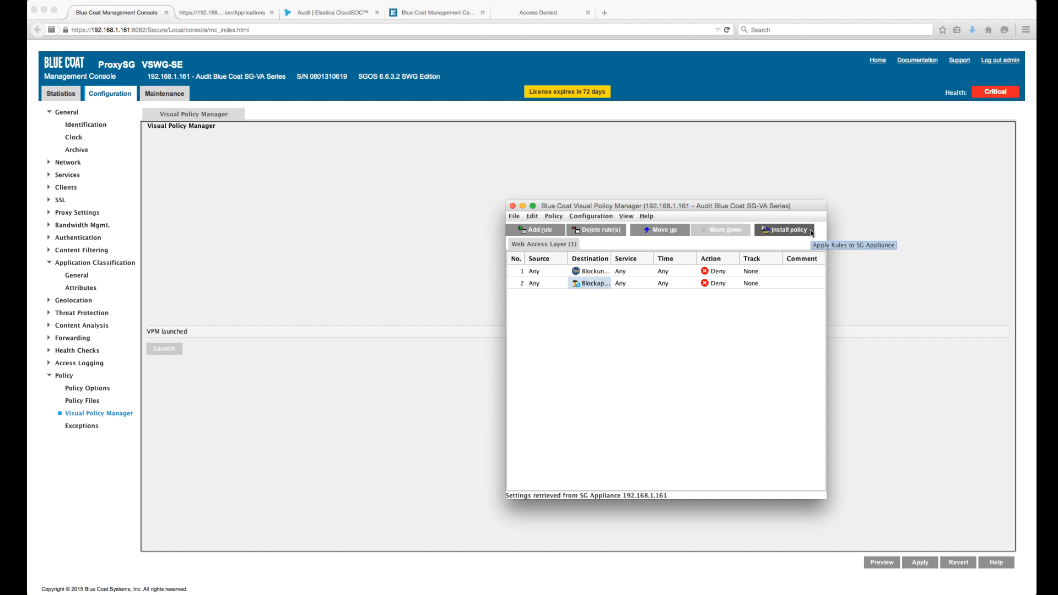
left_click(810, 231)
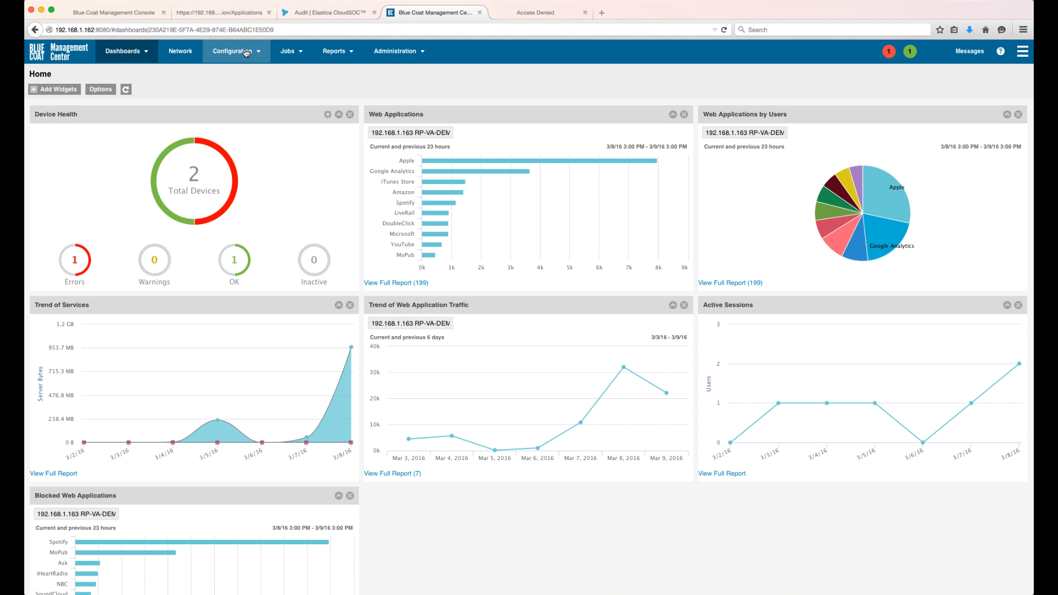
- Switch to Blue Coat Management Center and examine the Web Applications, Trend of Active Web Applications, and Web Applications by Users reports
left_click(346, 53)
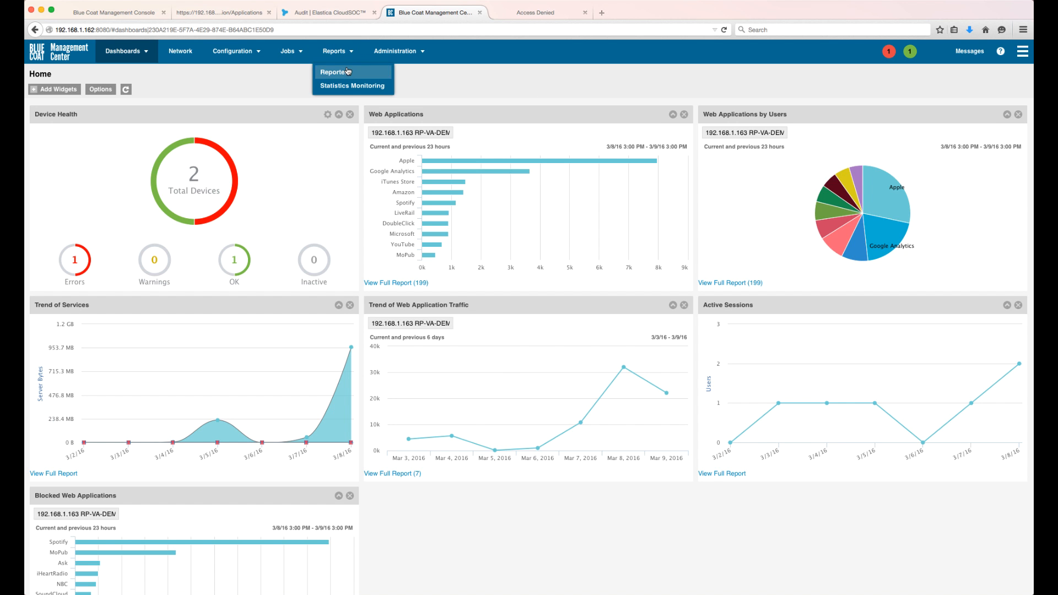
left_click(346, 73)
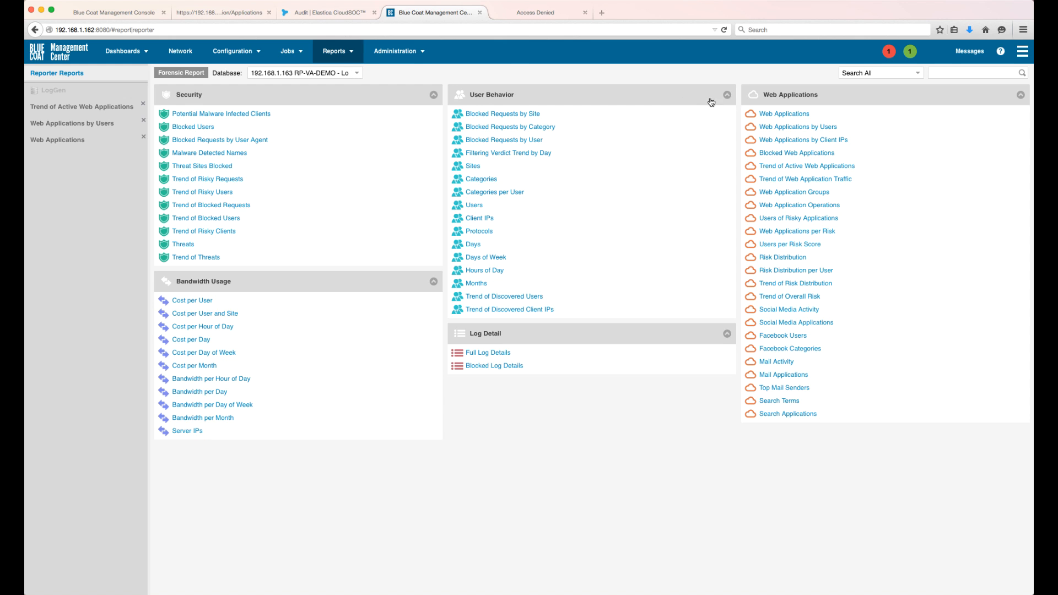
left_click(776, 115)
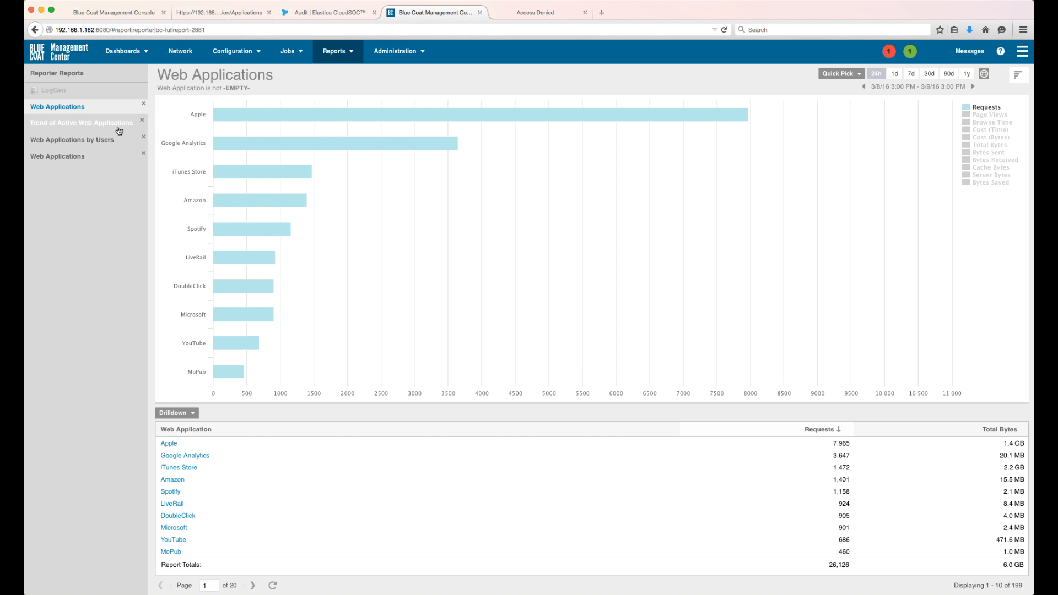
left_click(77, 124)
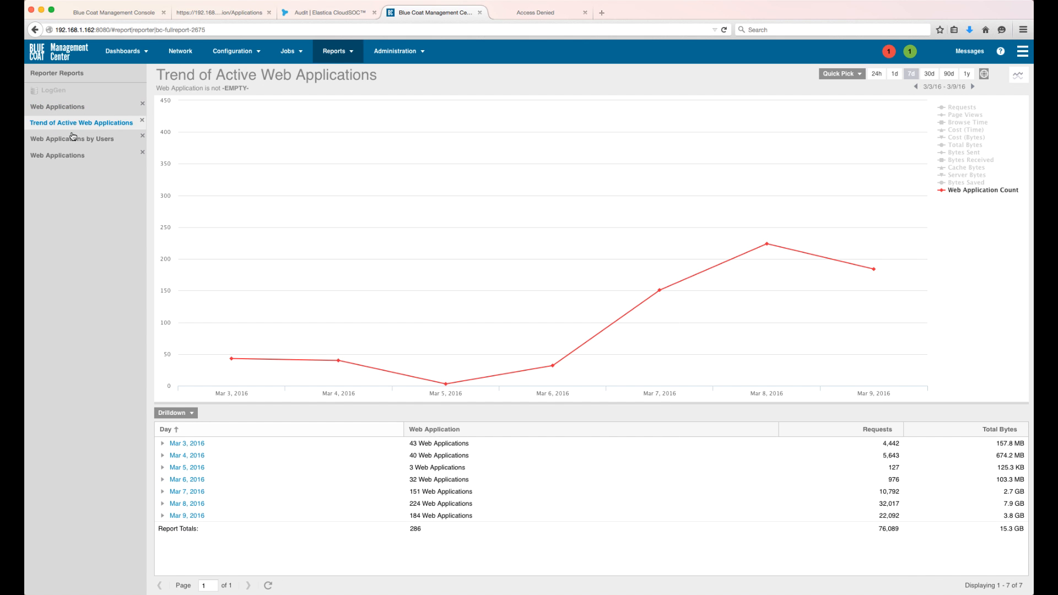
left_click(72, 141)
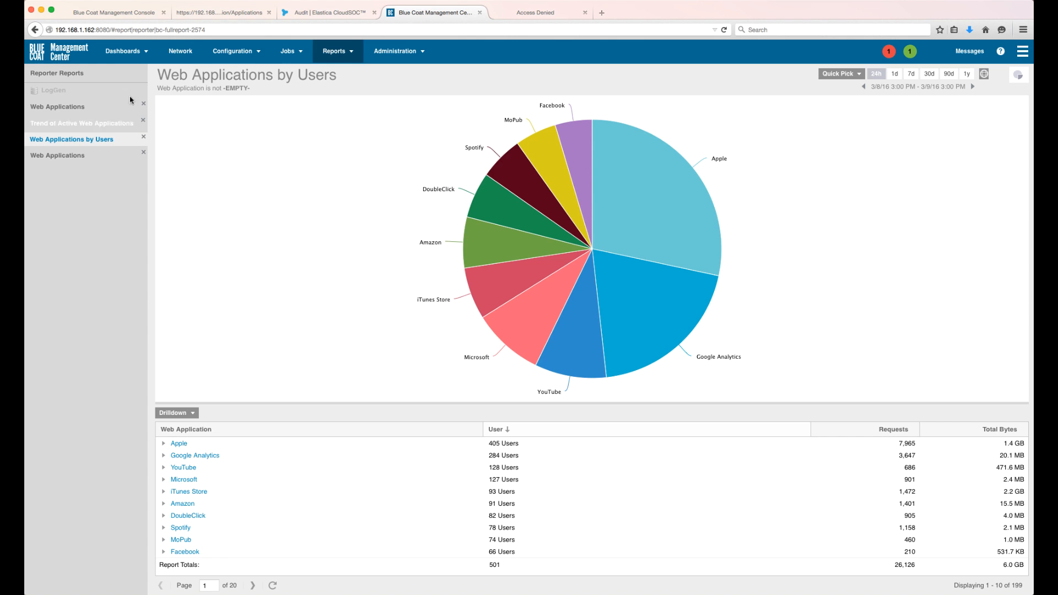
- Open the Appblockbyname policy object, launch its VPM editor to view the policy, and close the editor
left_click(247, 57)
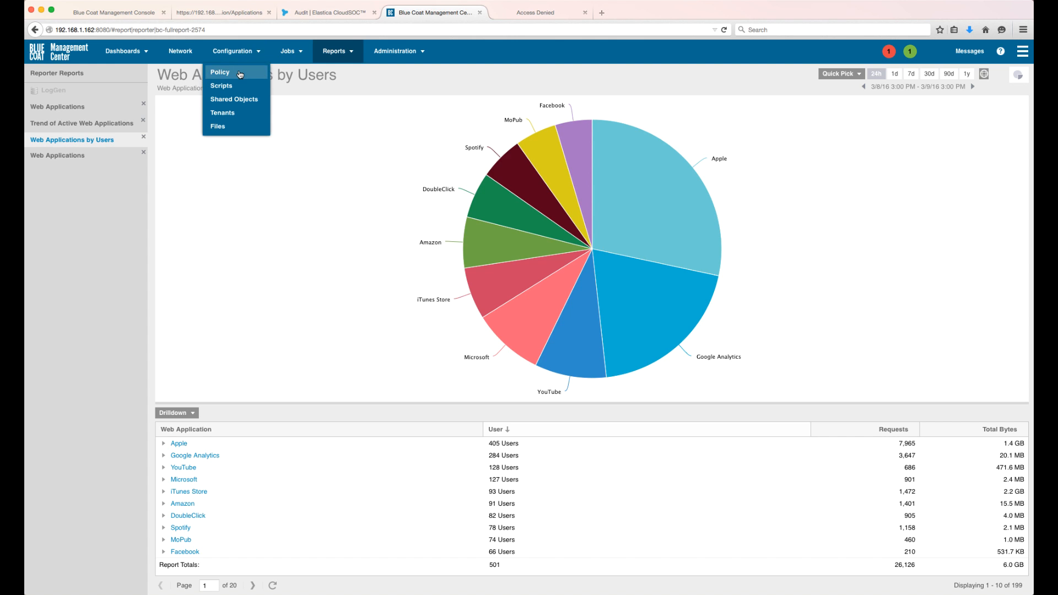
left_click(236, 73)
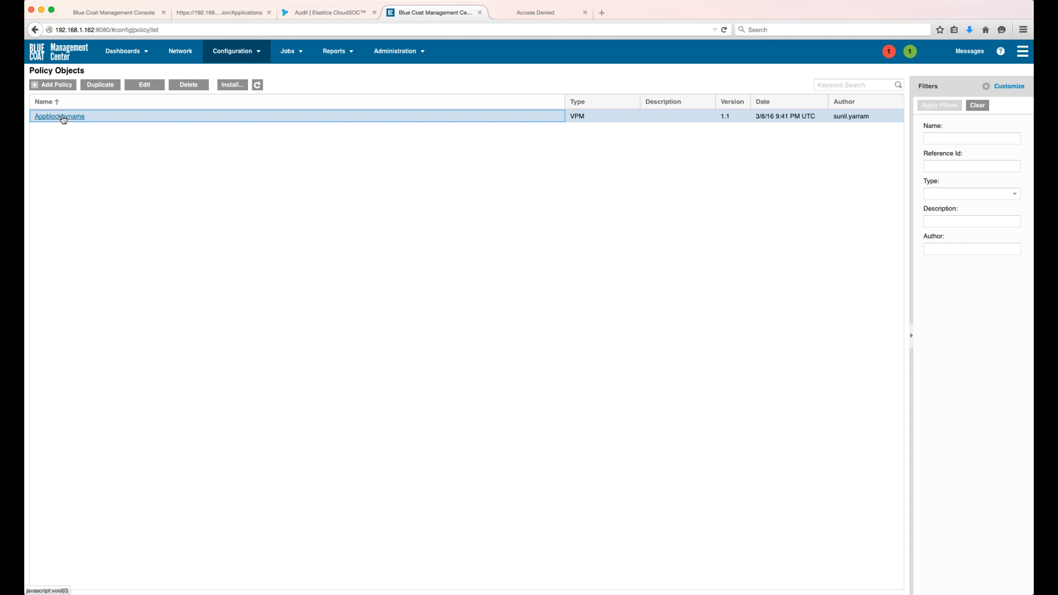
left_click(65, 117)
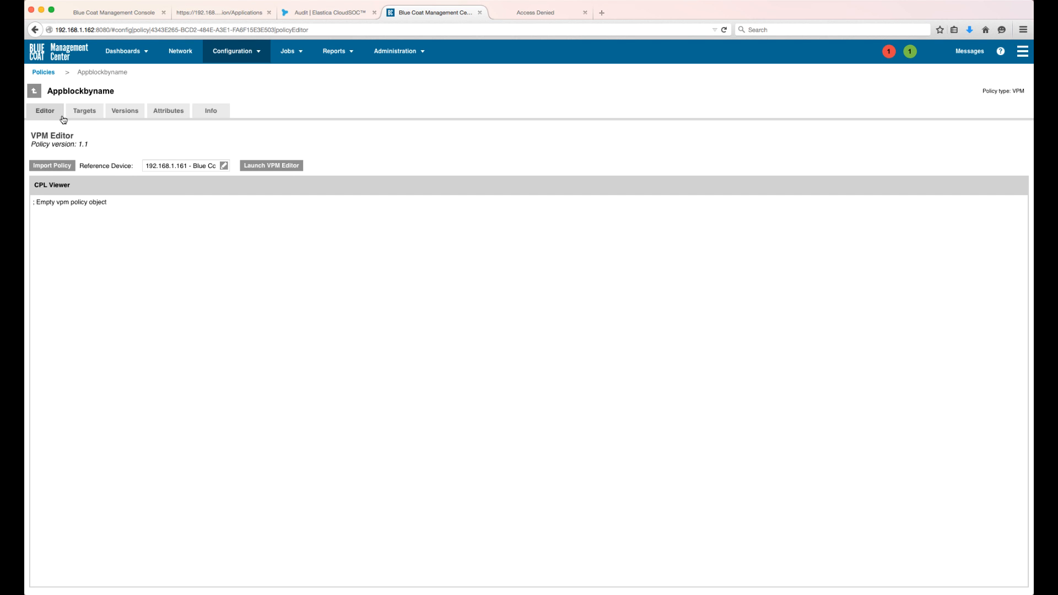
left_click(263, 165)
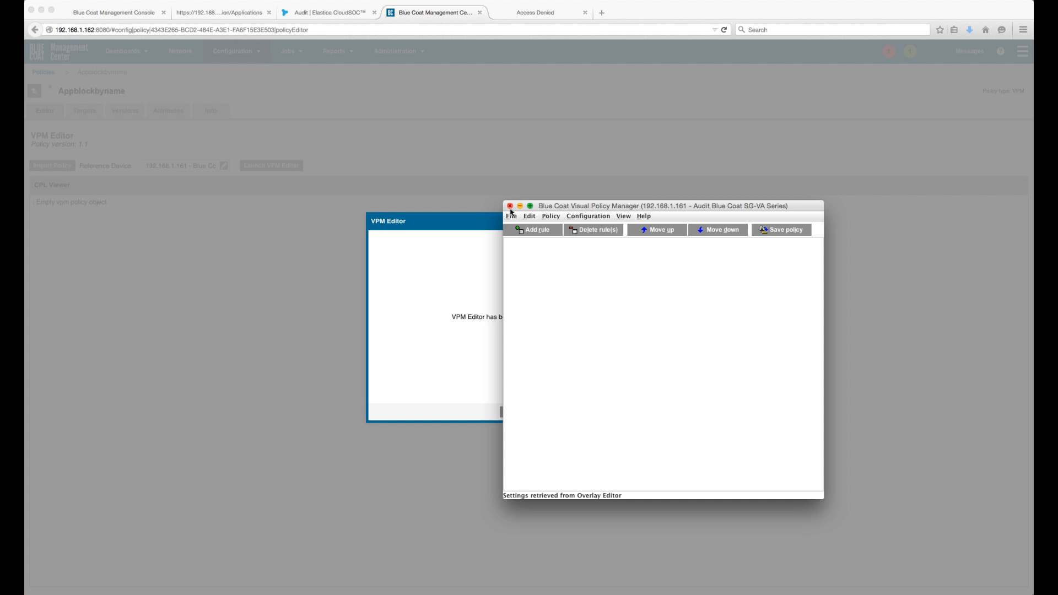
left_click(510, 206)
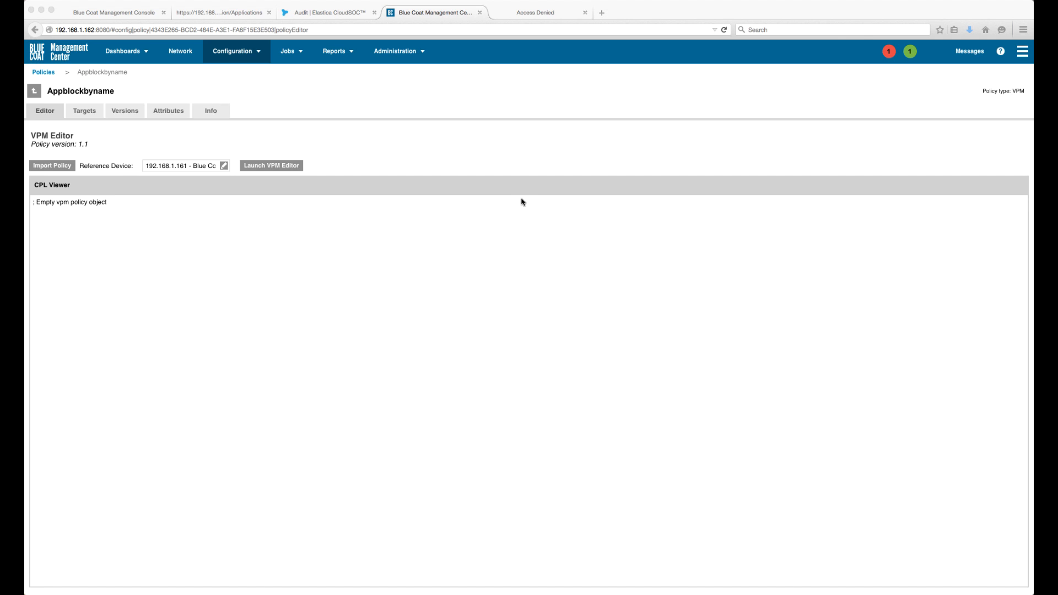